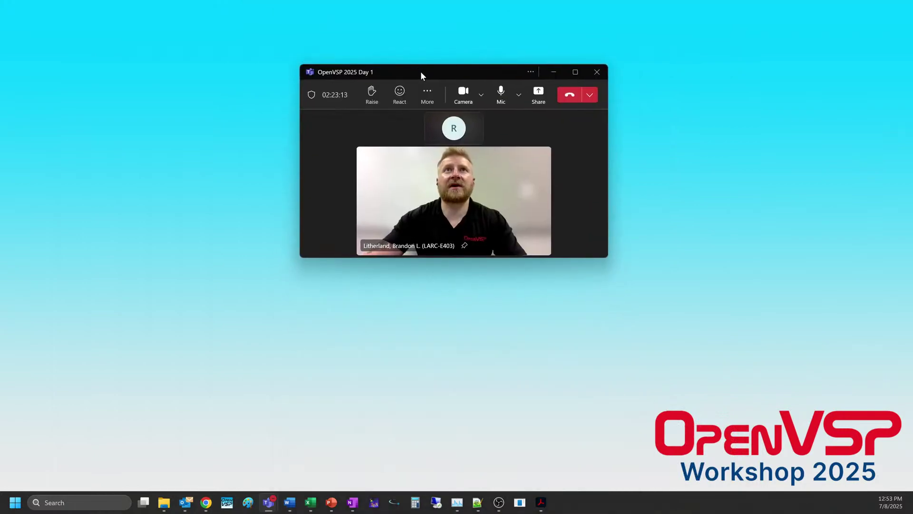
- Maximize the Teams call window so the shared OpenVSP stack wireframe fills the screen
double_click(424, 71)
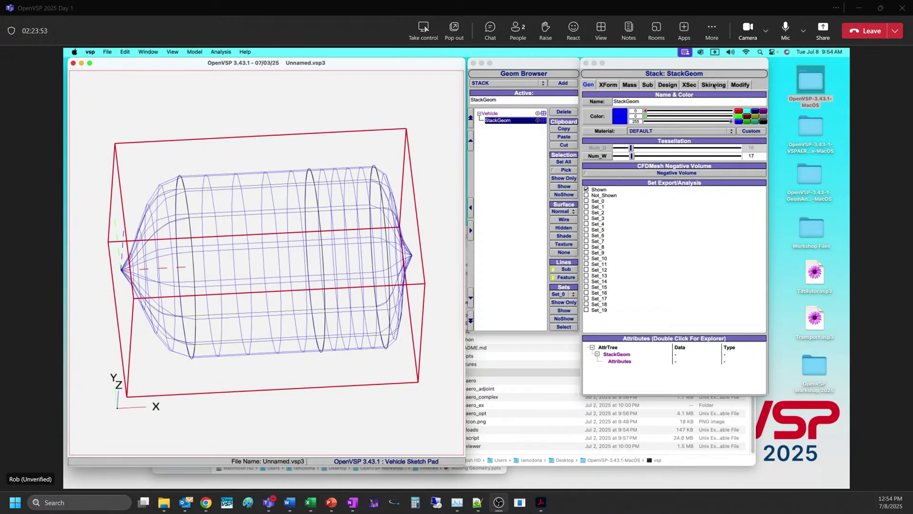
- On the Skinning tab, enable All Sym and release the angle constraints at sections 0 and 1
click(713, 86)
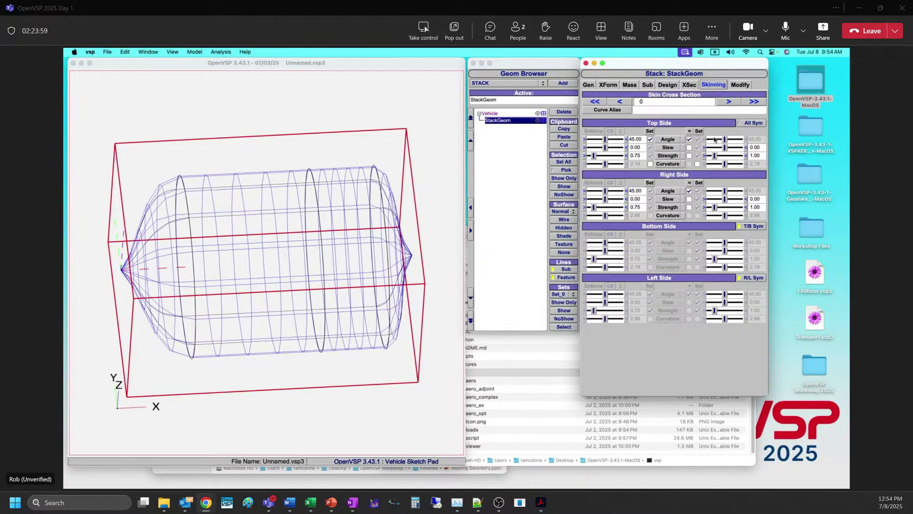
click(751, 124)
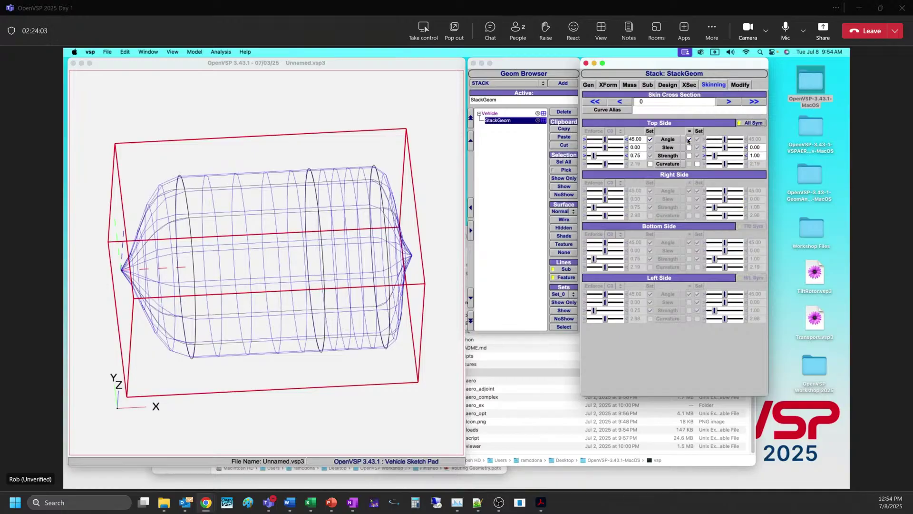
click(689, 139)
click(697, 140)
click(650, 139)
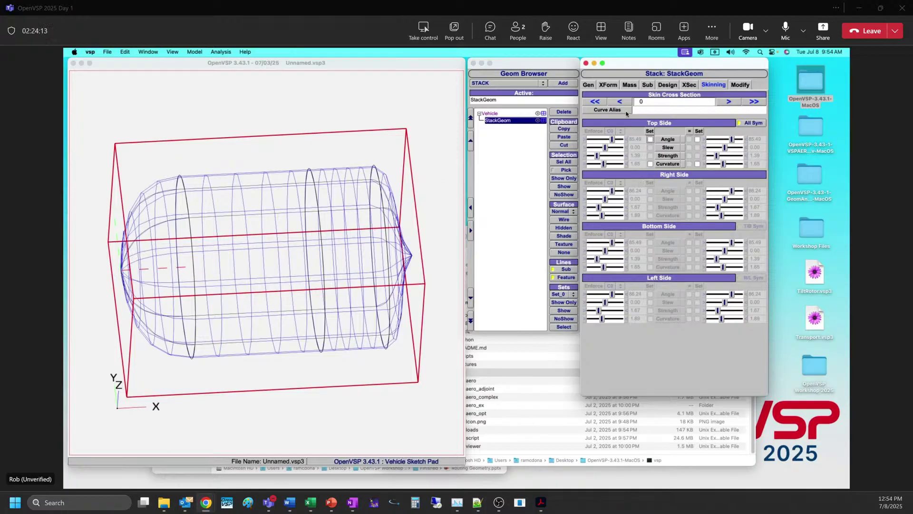
click(728, 102)
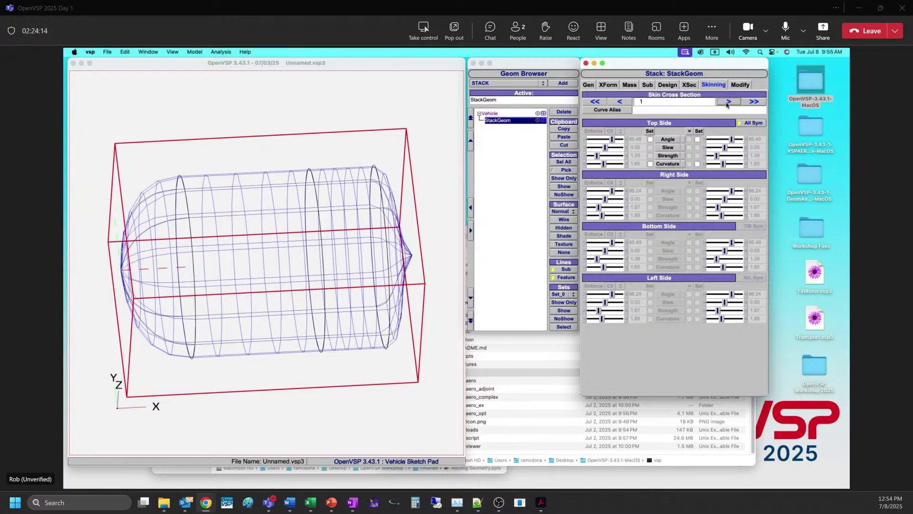
click(748, 123)
click(689, 139)
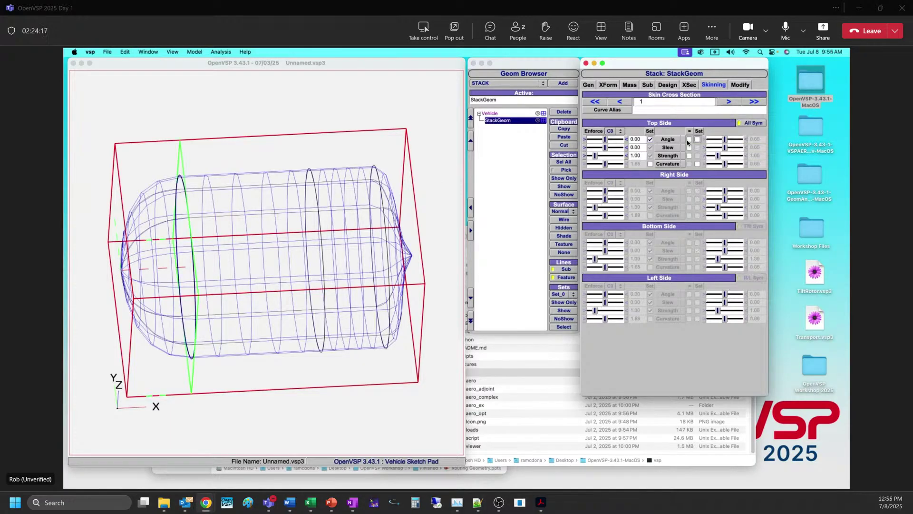
click(650, 139)
- Release the angle '=' and Set constraints at sections 2, 3 and 4
click(729, 101)
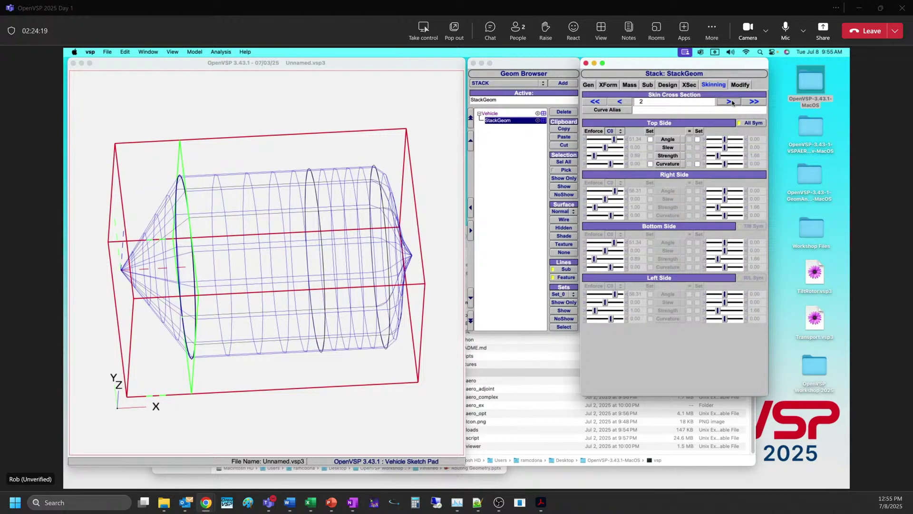
click(689, 139)
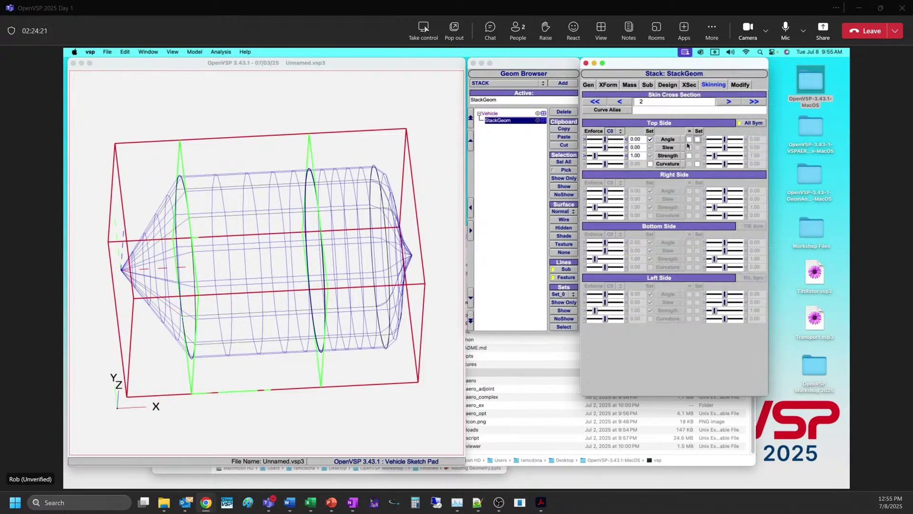
click(650, 140)
click(747, 103)
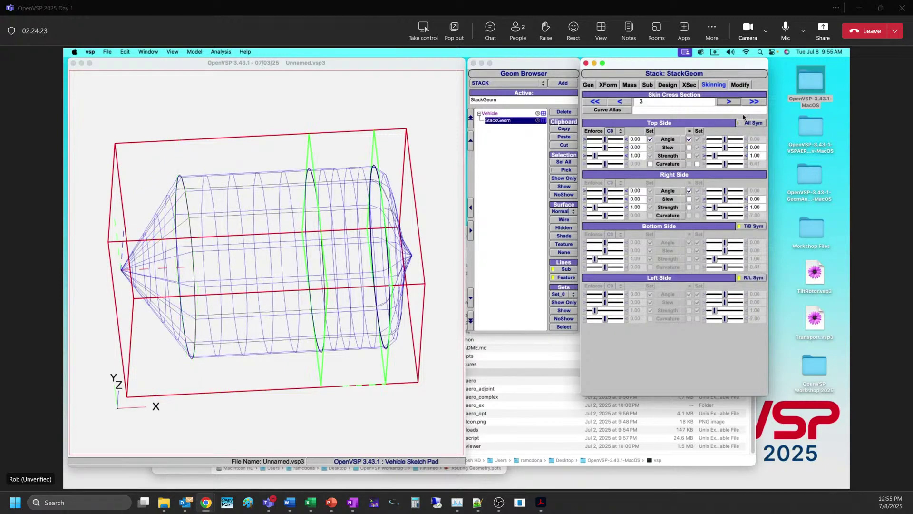
click(689, 139)
click(689, 139)
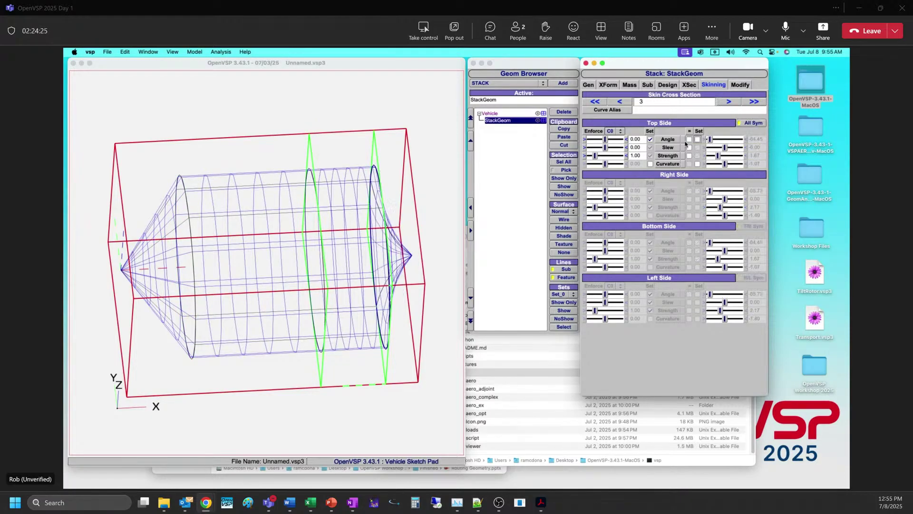
click(650, 140)
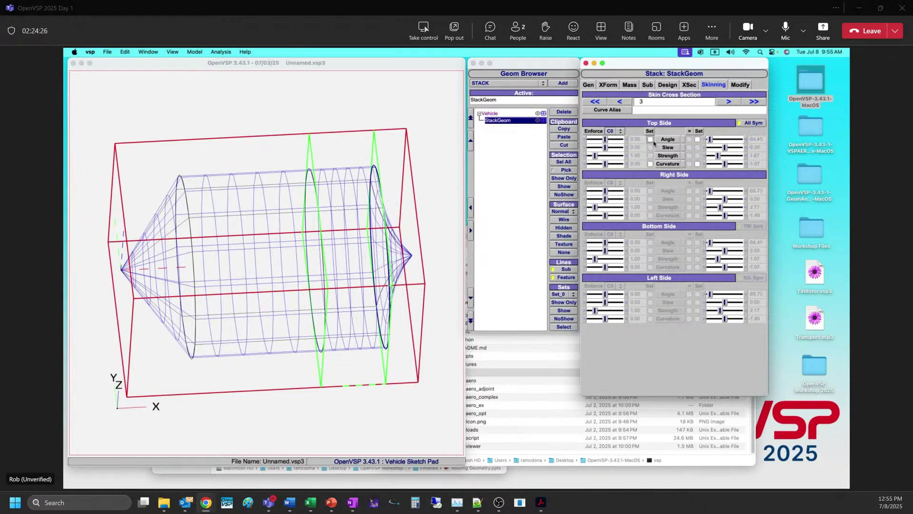
click(732, 101)
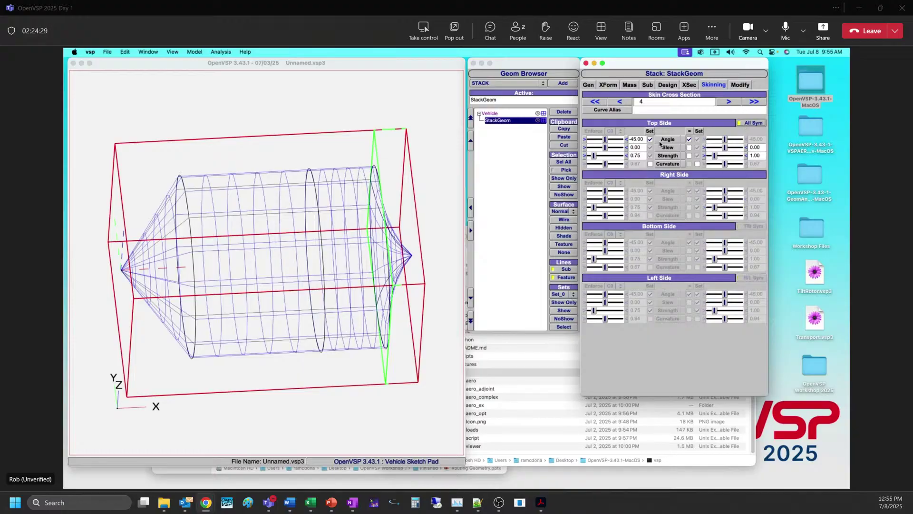
click(689, 139)
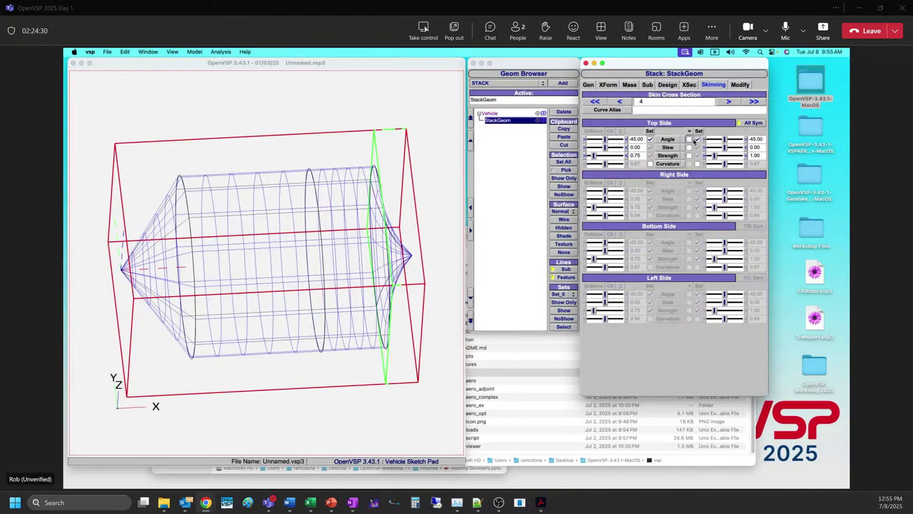
click(650, 139)
drag(346, 278, 339, 252)
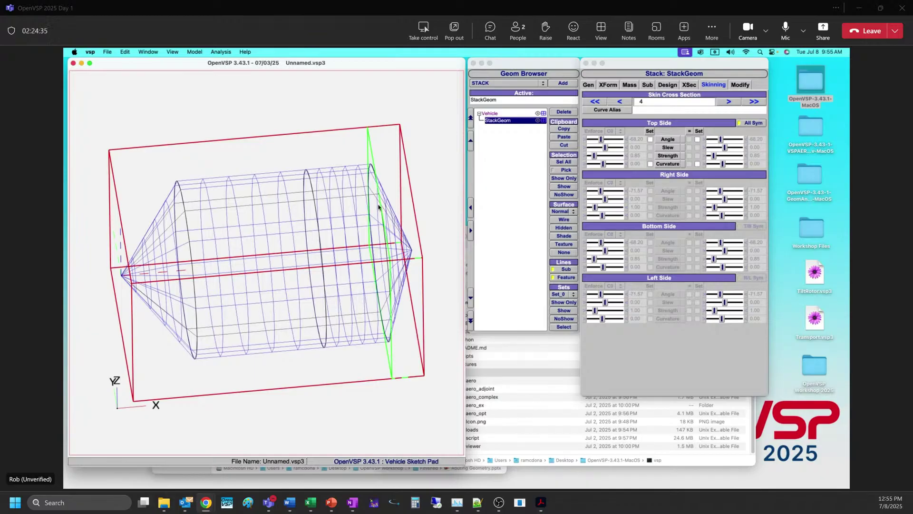
- Make cross section 1 a circle with diameter 1
click(689, 84)
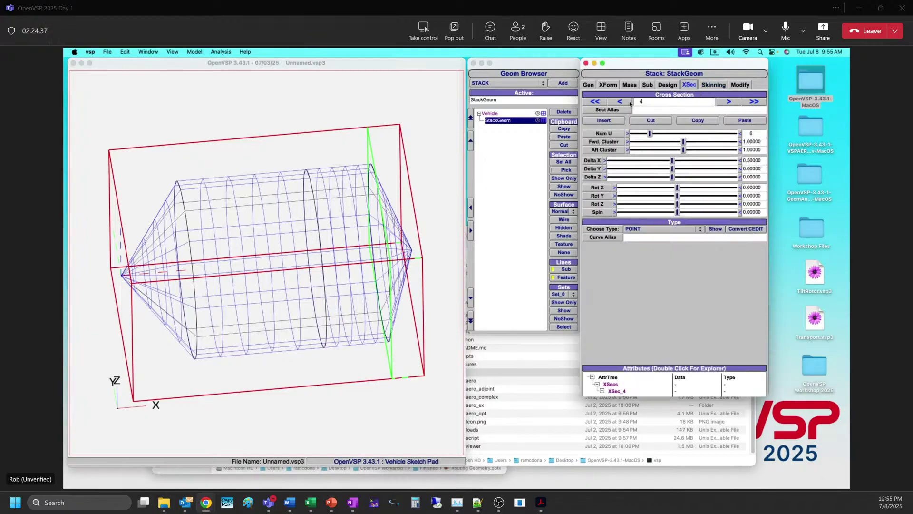
click(626, 103)
click(625, 103)
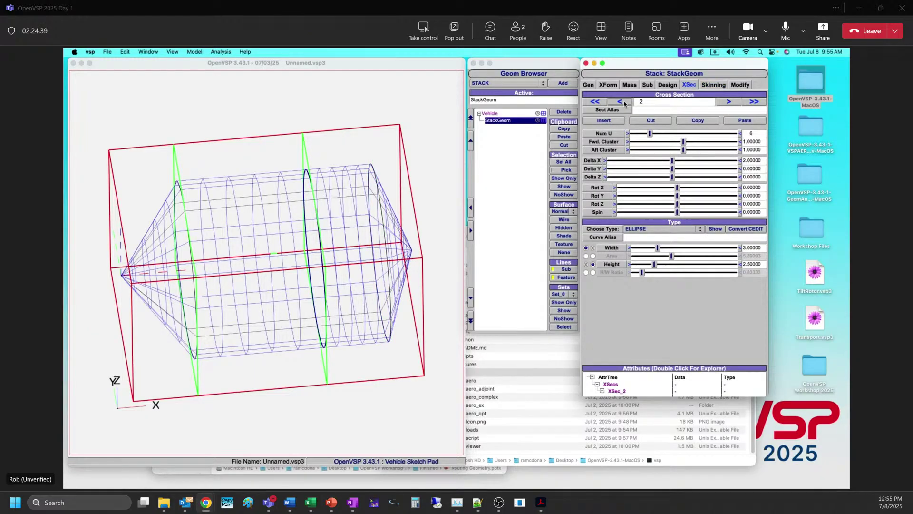
click(623, 101)
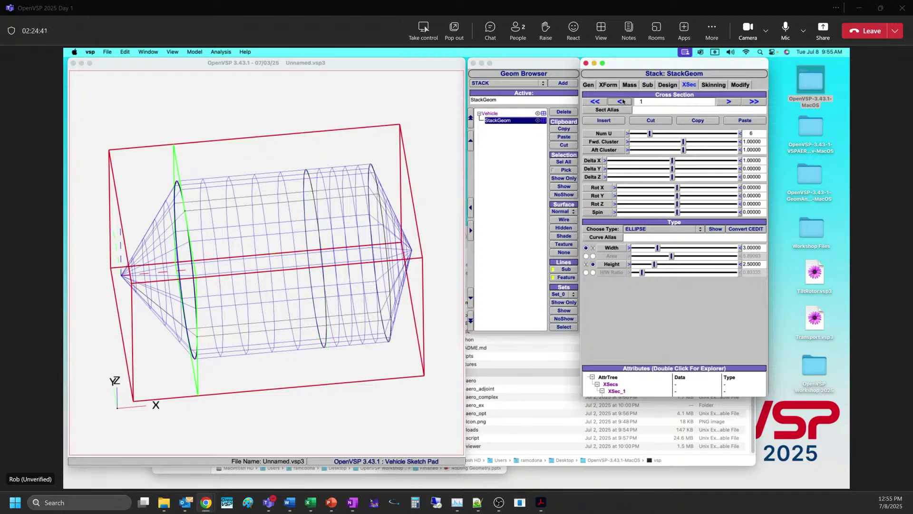
click(623, 101)
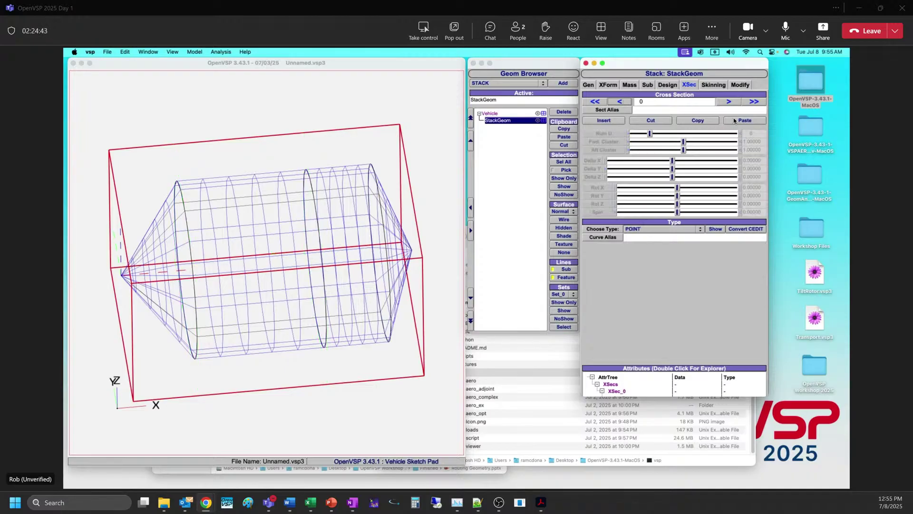
click(729, 102)
click(647, 229)
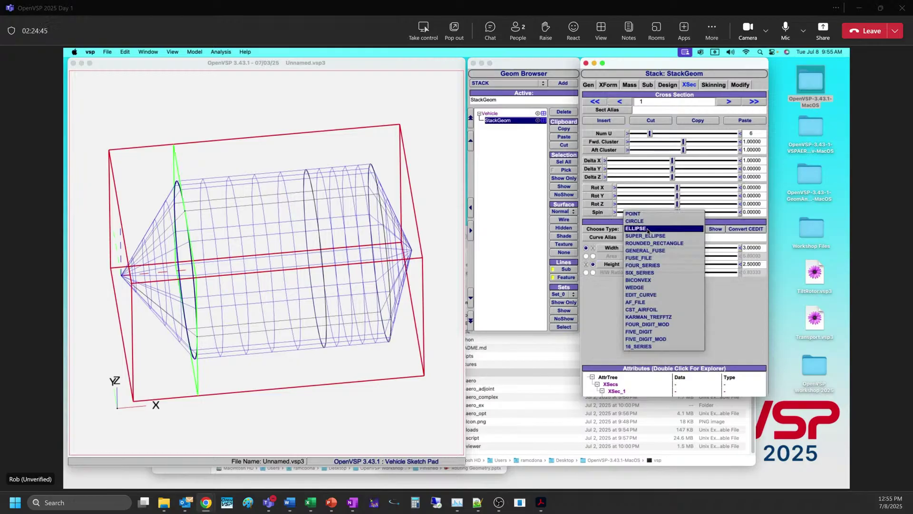
click(650, 222)
triple_click(754, 247)
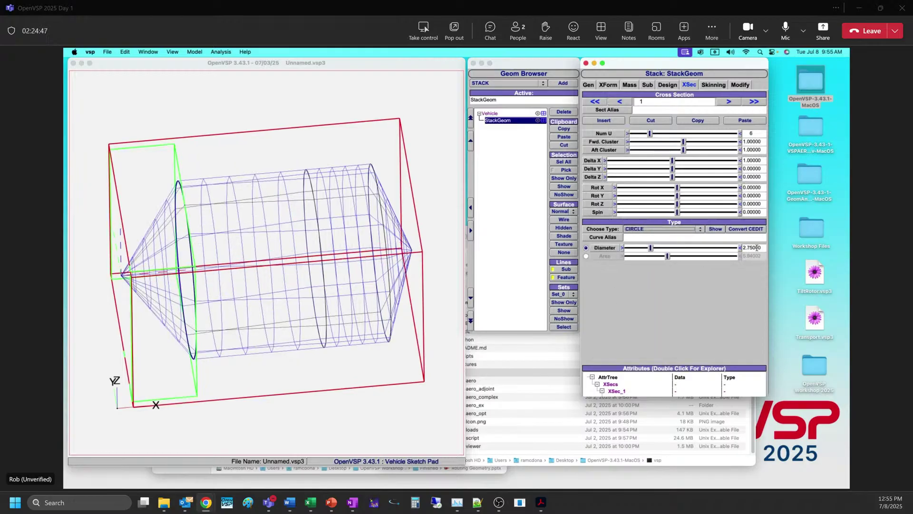
text(1)
key(Return)
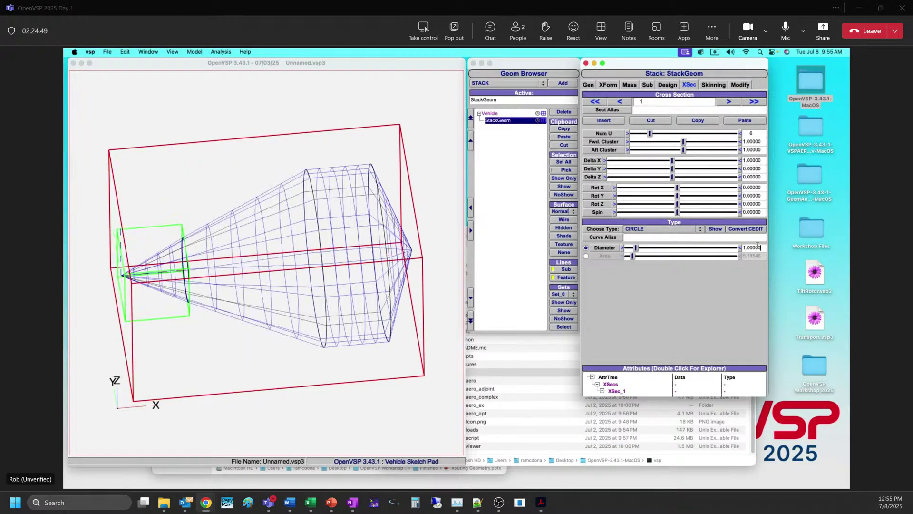
- Make section 2 a diameter-1 circle and cut the large ellipse section XSec_3
click(732, 101)
click(680, 232)
click(679, 227)
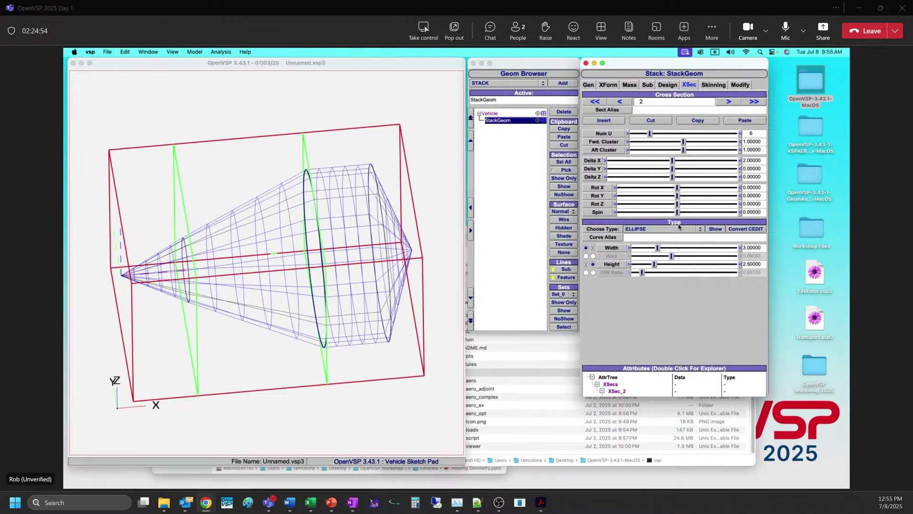
click(753, 248)
text(1)
key(Return)
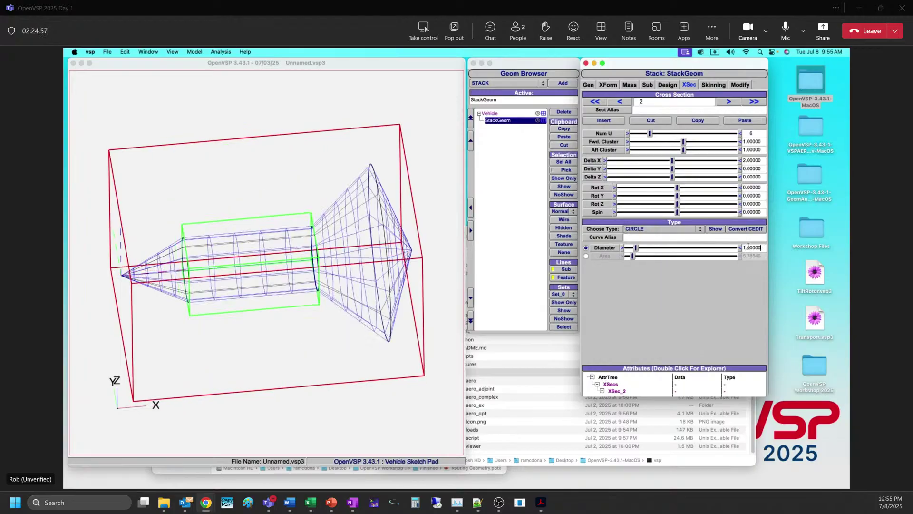
click(727, 104)
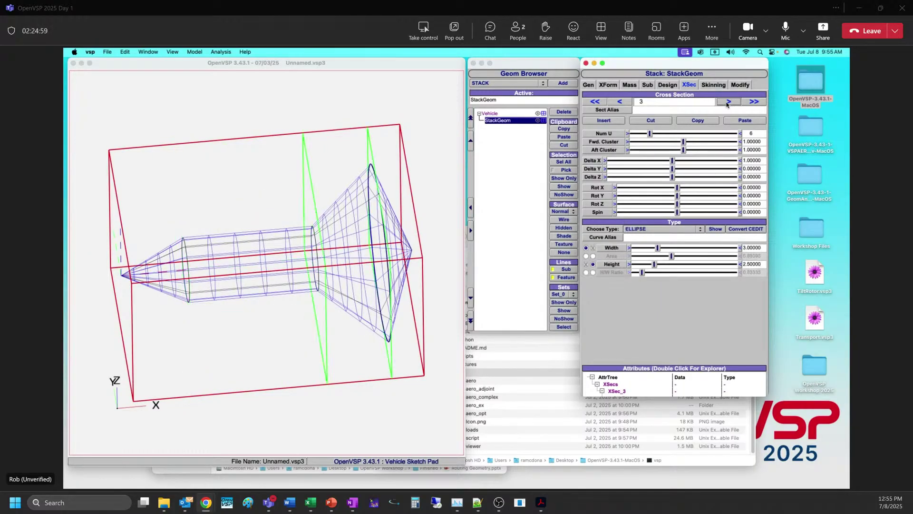
click(661, 123)
- Switch the stack display to shaded and rotate the view
click(267, 292)
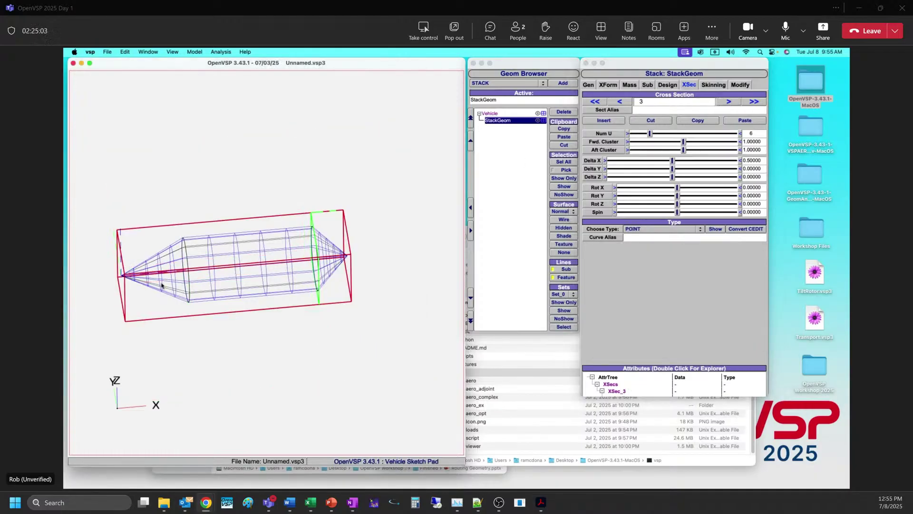
drag(267, 291, 180, 314)
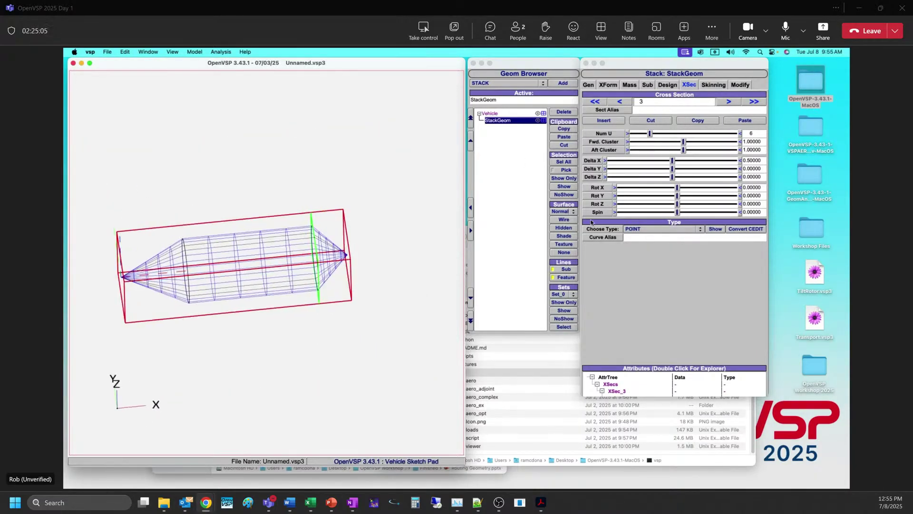
click(564, 236)
drag(434, 246, 349, 226)
scroll(333, 225, up, 3)
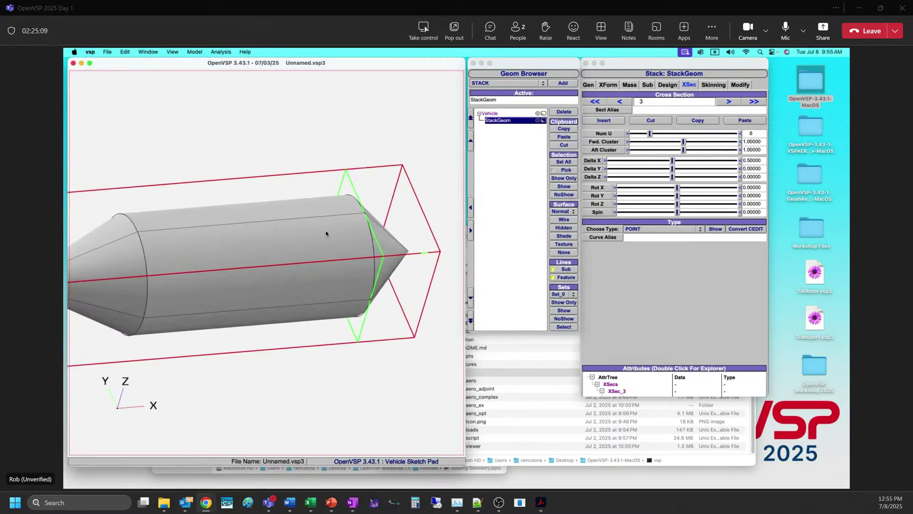
scroll(326, 233, down, 3)
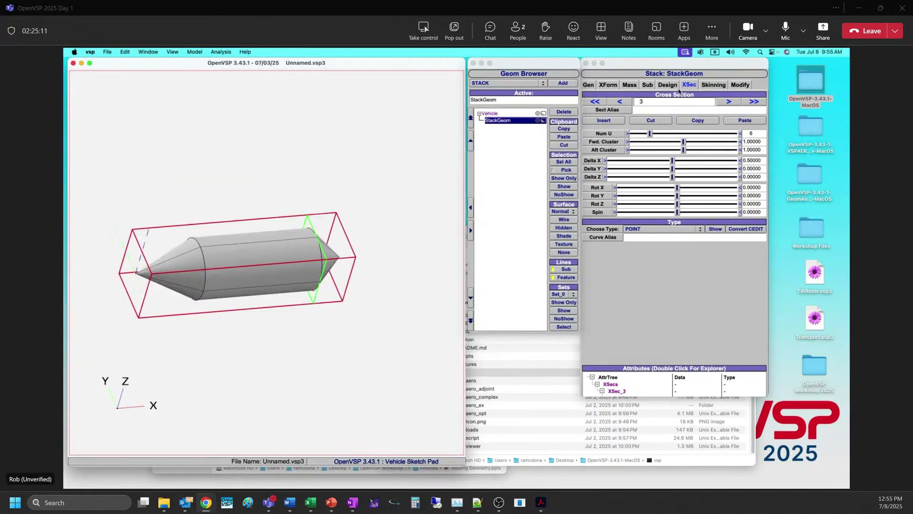
- Set cross section 1's Delta X to 0.5, checking it from a side view
click(630, 103)
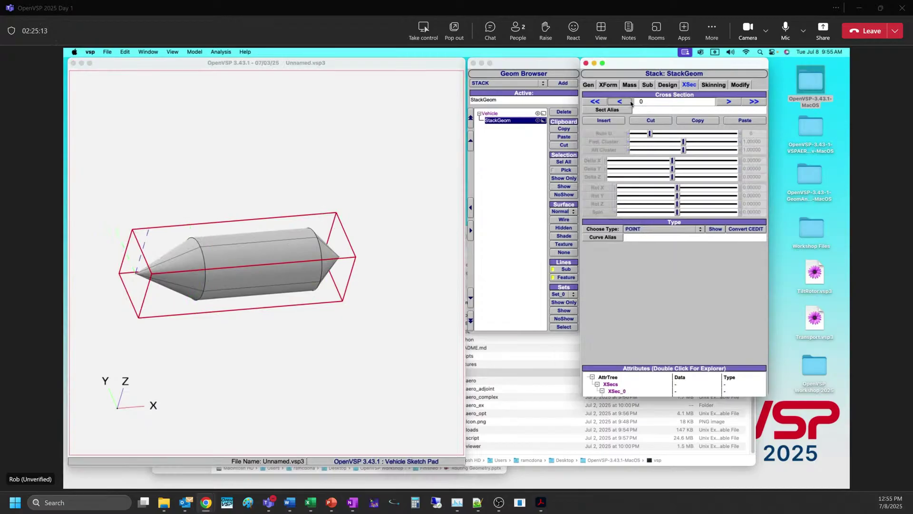
click(730, 101)
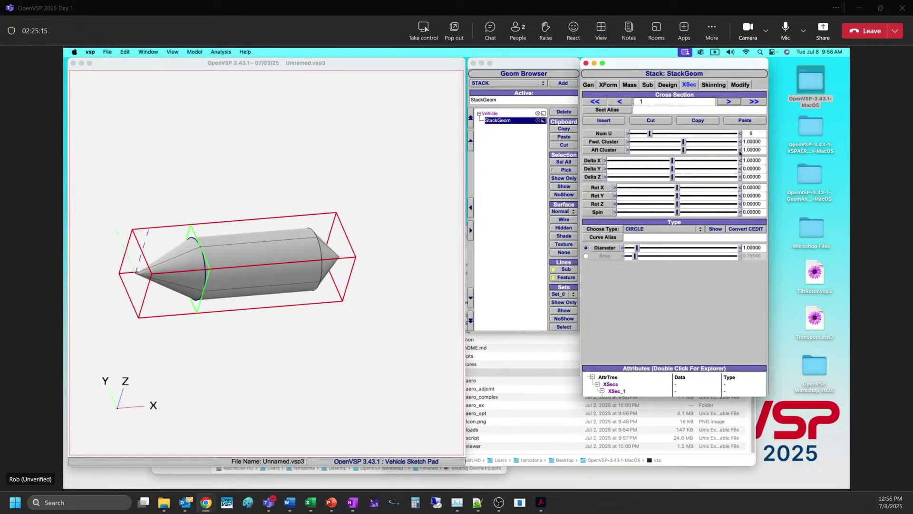
click(280, 284)
key(F7)
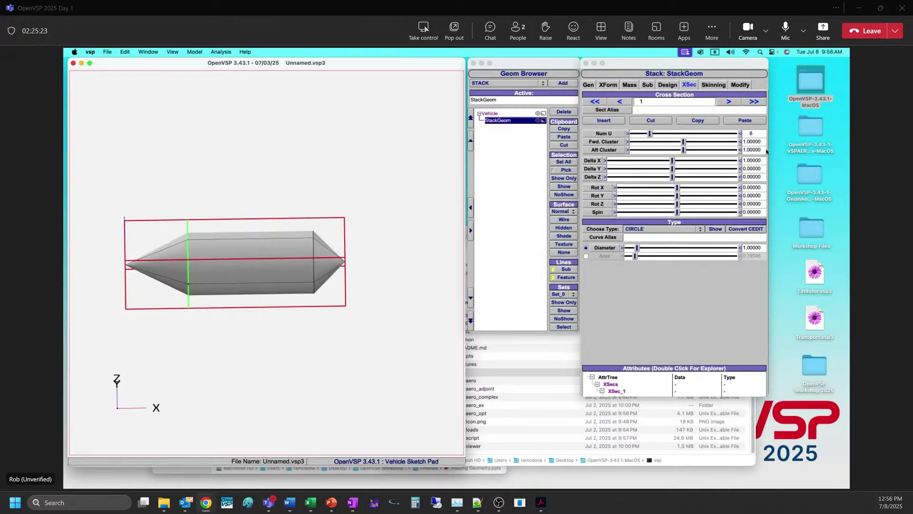
double_click(754, 161)
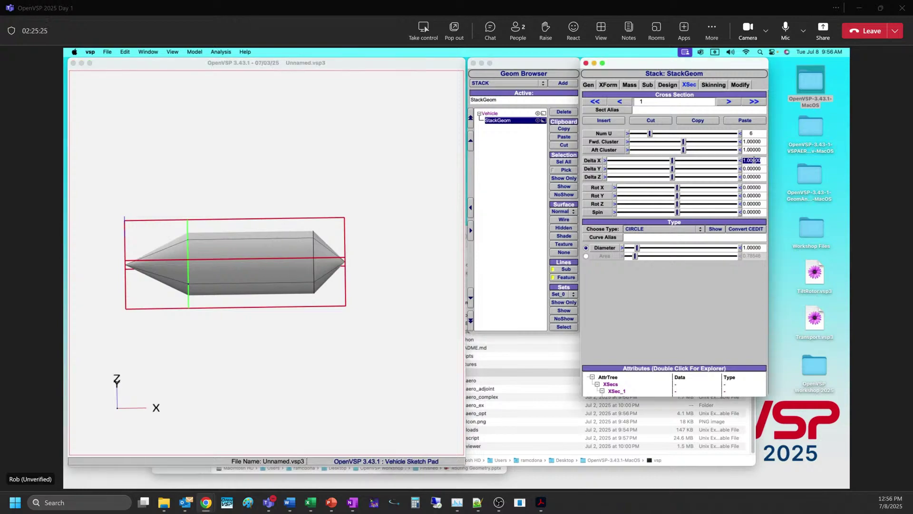
text(1)
text(0.5)
key(Return)
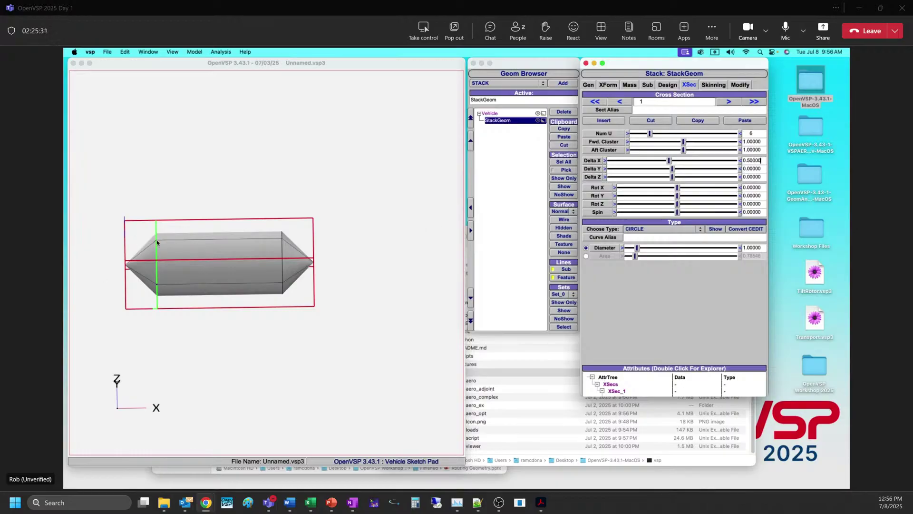
drag(158, 243, 217, 275)
scroll(230, 233, up, 5)
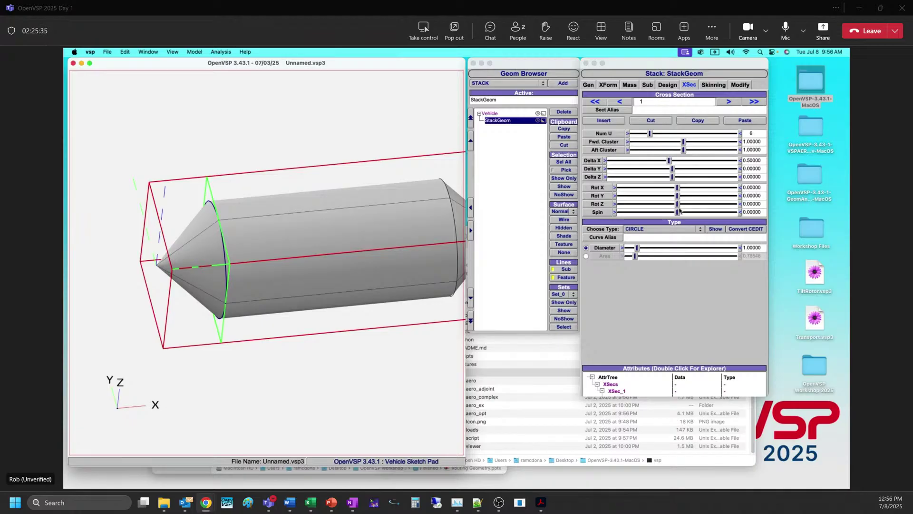
- Make nose section XSec_0 a circle of diameter 0.5
click(627, 103)
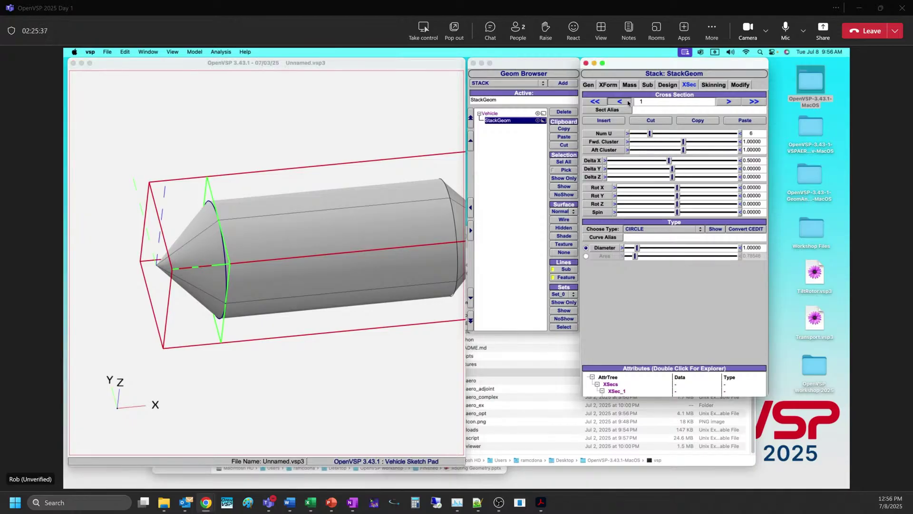
click(678, 229)
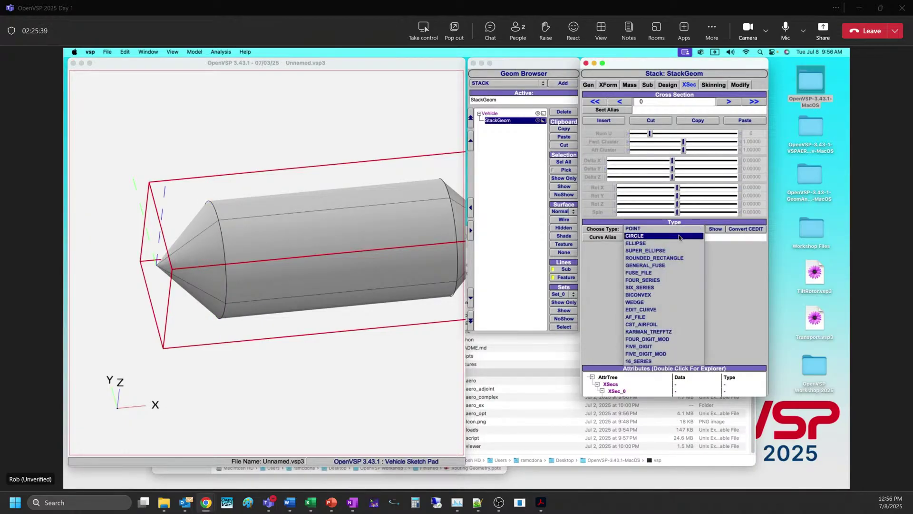
click(665, 237)
double_click(752, 248)
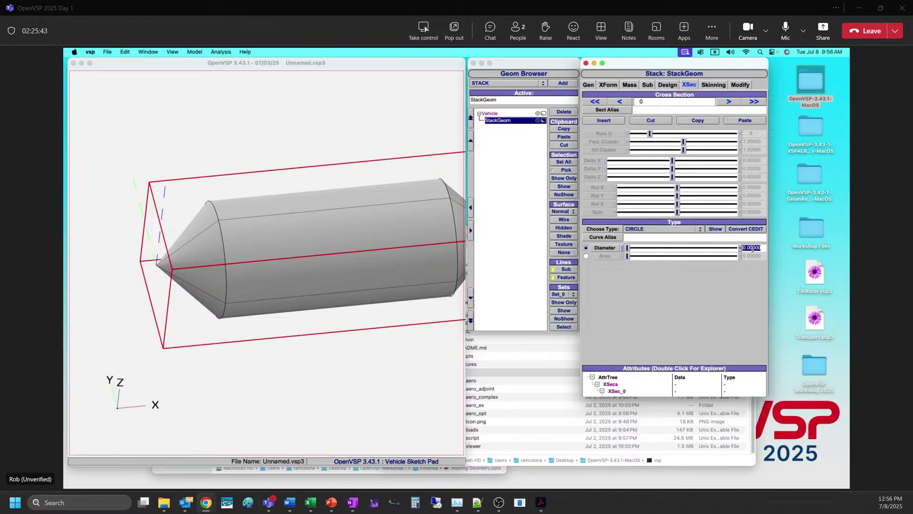
text(0.5)
key(Return)
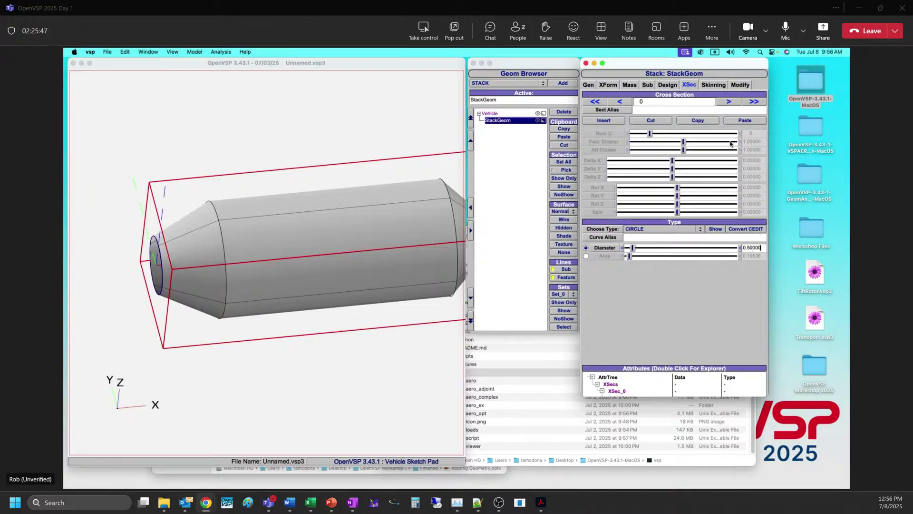
- Set cross section 1's Delta X to 0.25
click(728, 101)
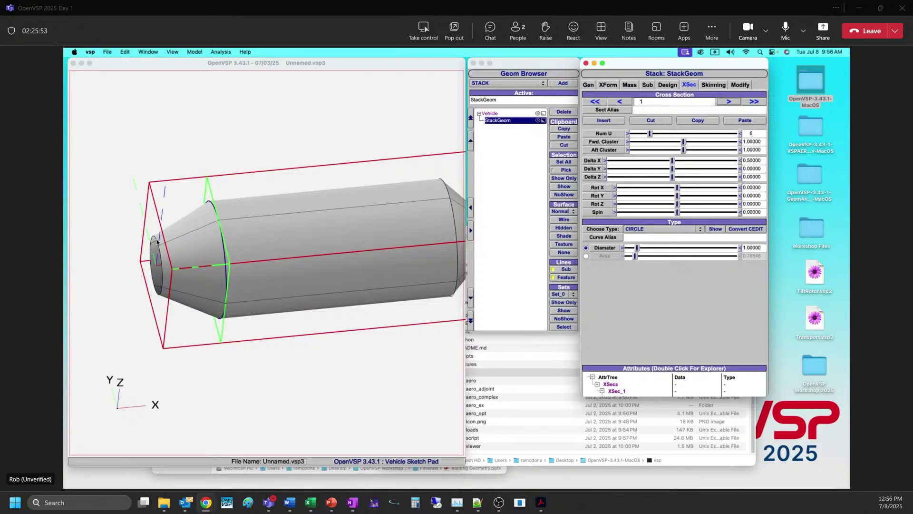
double_click(759, 161)
text(0.25)
key(Return)
drag(407, 226, 240, 261)
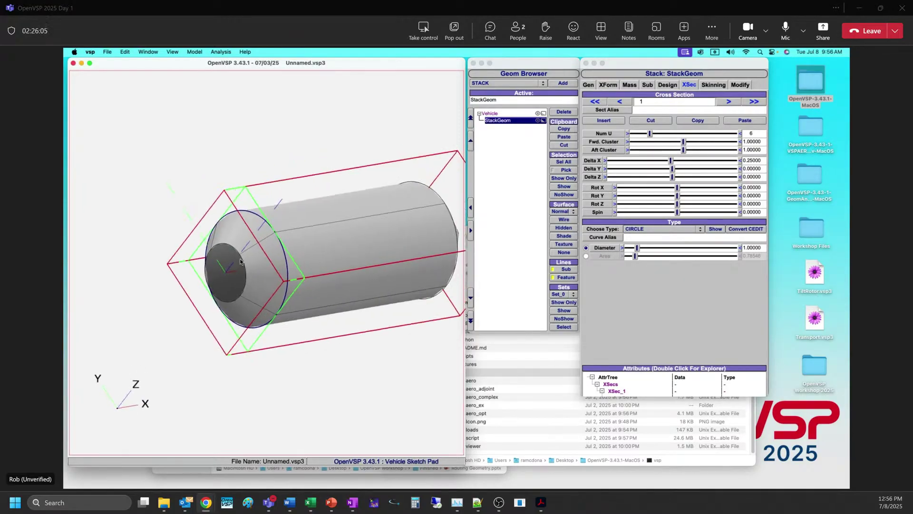
- On the Design tab, set Nose Cap Type to Flat after briefly comparing it with Round
click(629, 102)
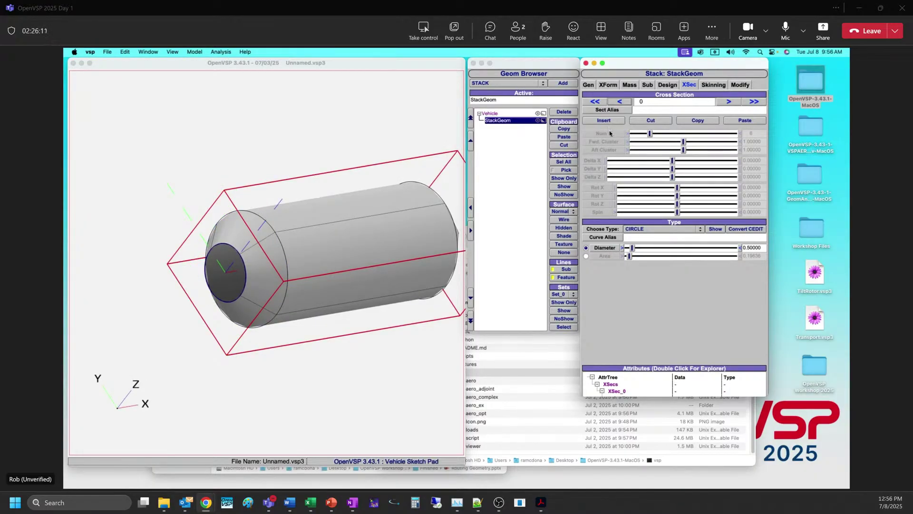
click(668, 85)
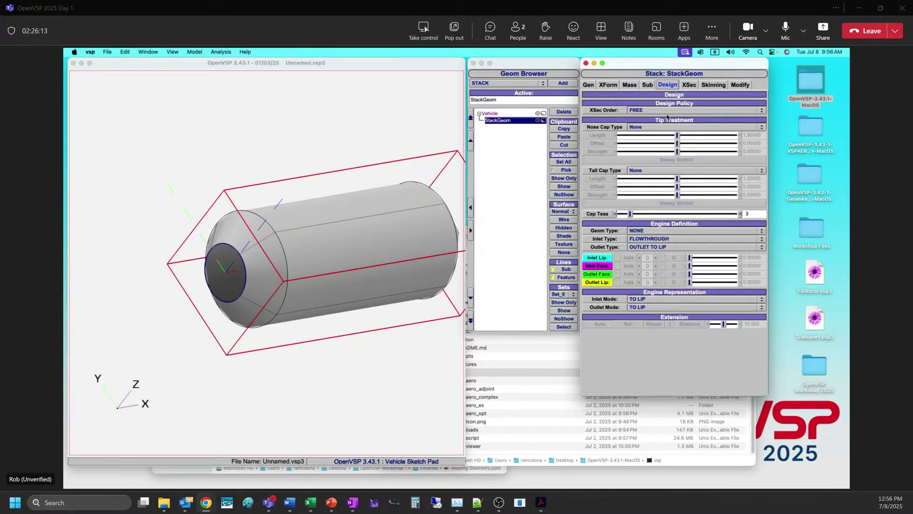
click(639, 128)
click(640, 137)
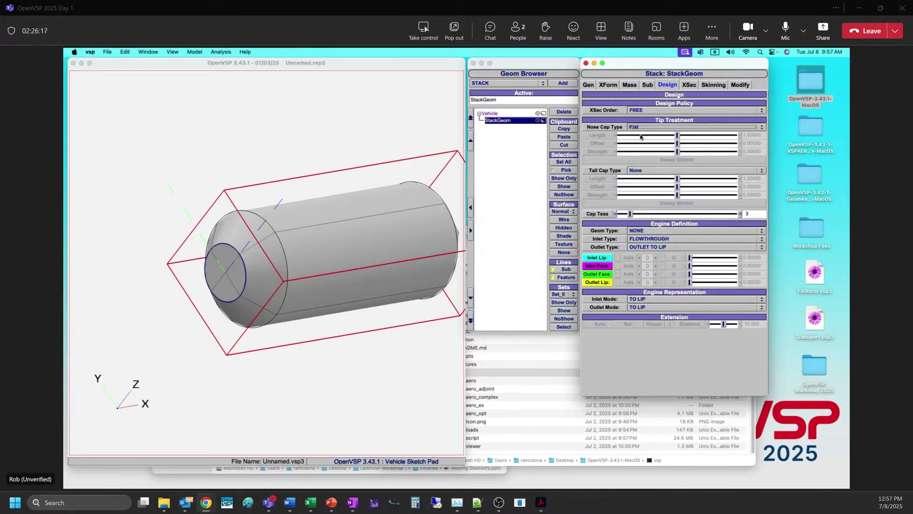
drag(281, 237, 238, 237)
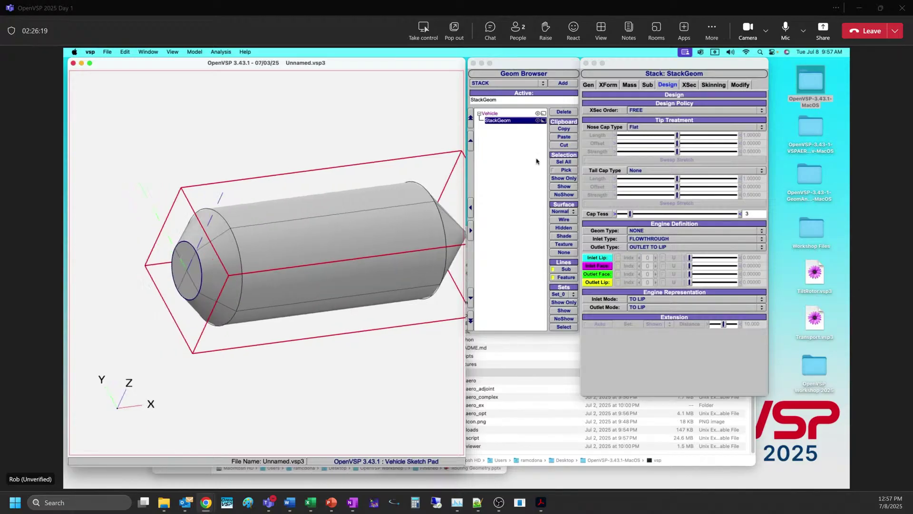
click(643, 125)
click(647, 136)
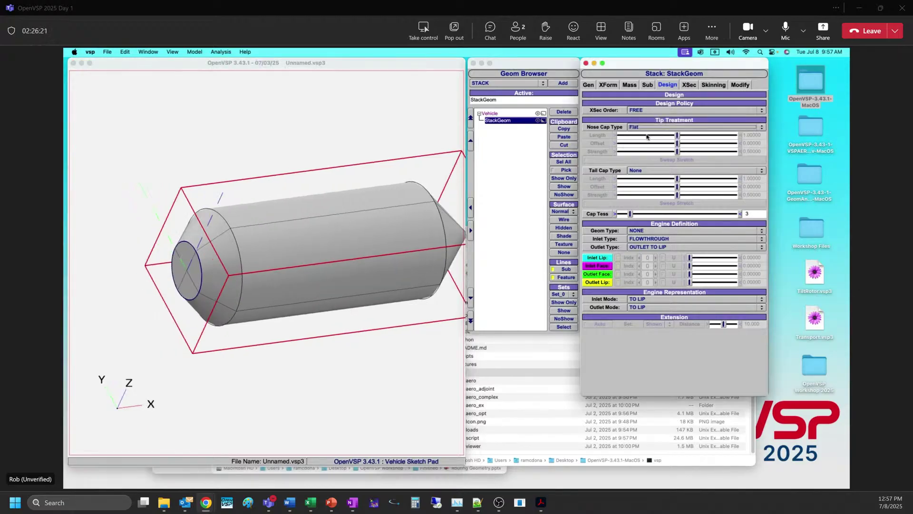
mouse_move(366, 248)
mouse_down()
mouse_move(203, 264)
mouse_move(247, 261)
mouse_move(255, 239)
mouse_move(350, 241)
mouse_up()
click(651, 113)
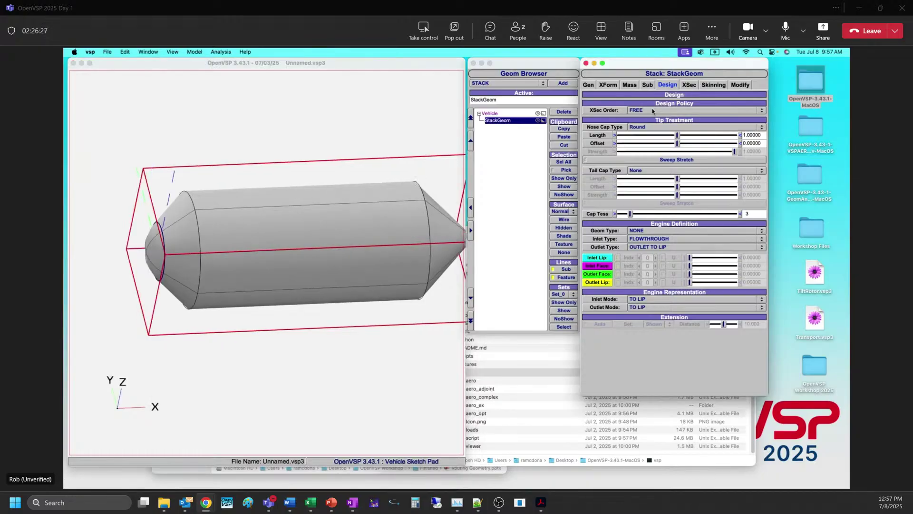
click(655, 126)
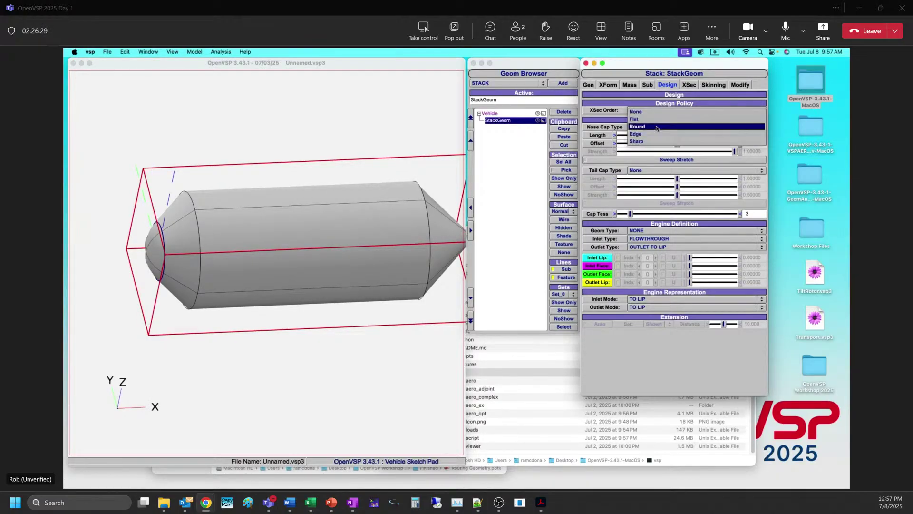
click(658, 122)
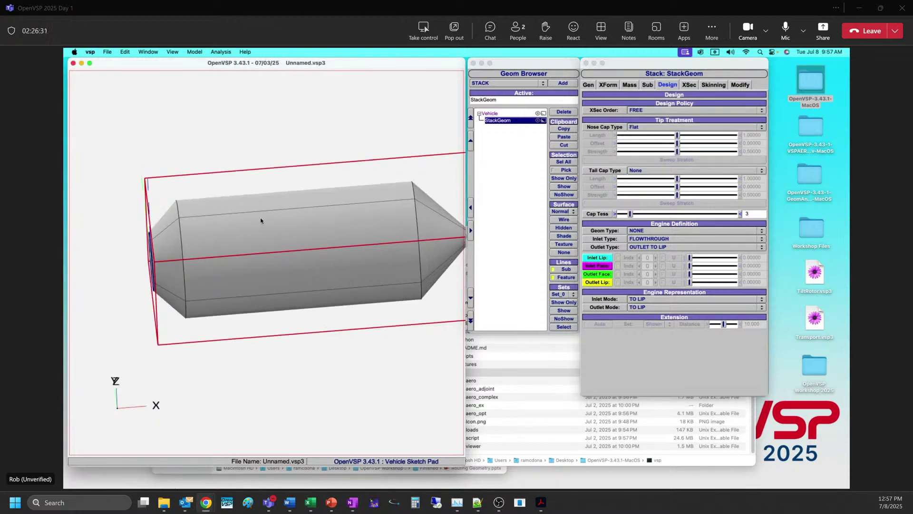
- Click empty space in the Geom Browser to deselect StackGeom and close the Stack editor
click(511, 197)
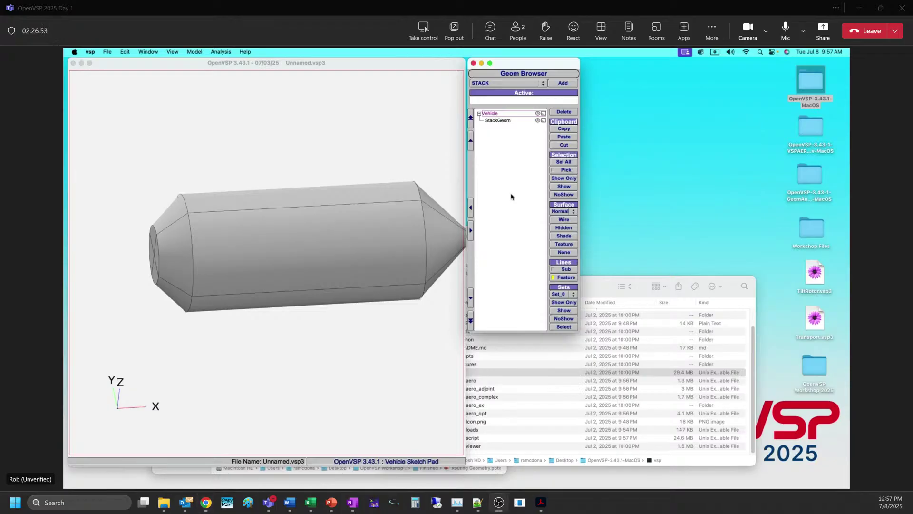
- Reselect StackGeom, set the Surface display to Hidden, and orbit to an angled view
click(518, 121)
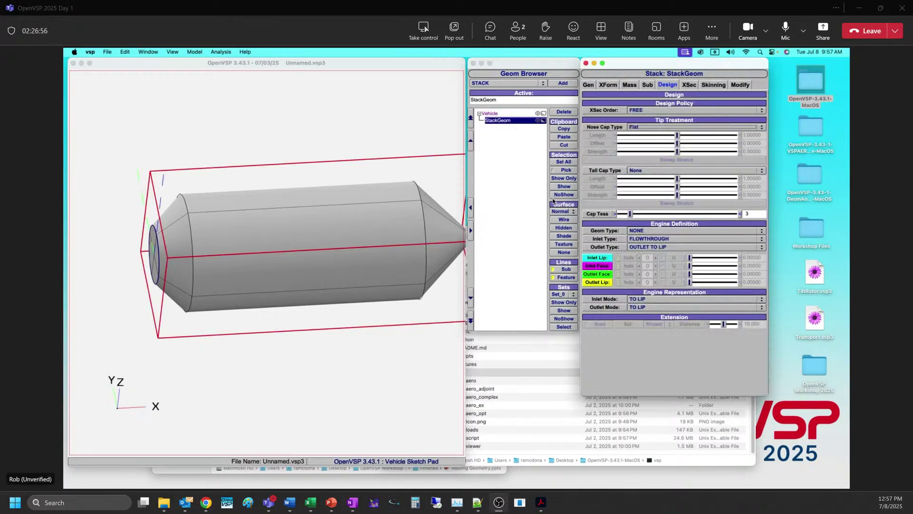
click(561, 228)
drag(327, 212, 430, 241)
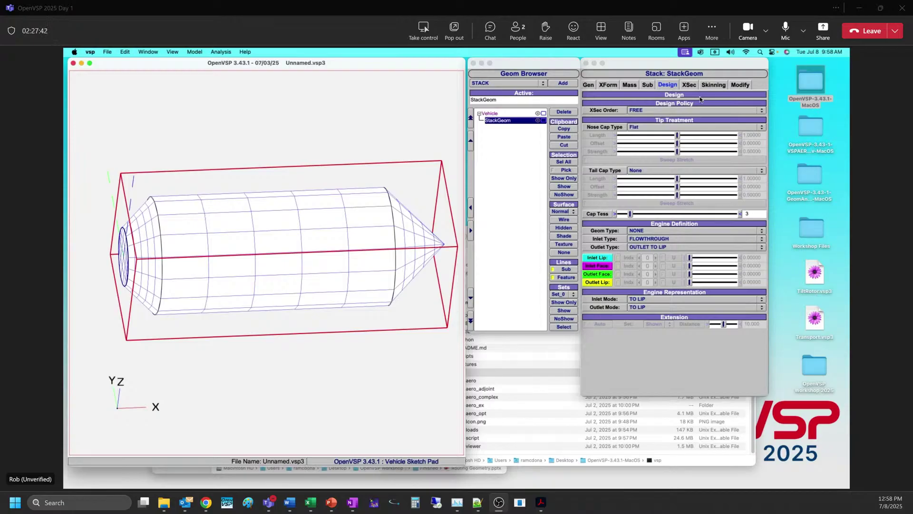
- On skinning section 1, enforce the top side's set angle
click(719, 86)
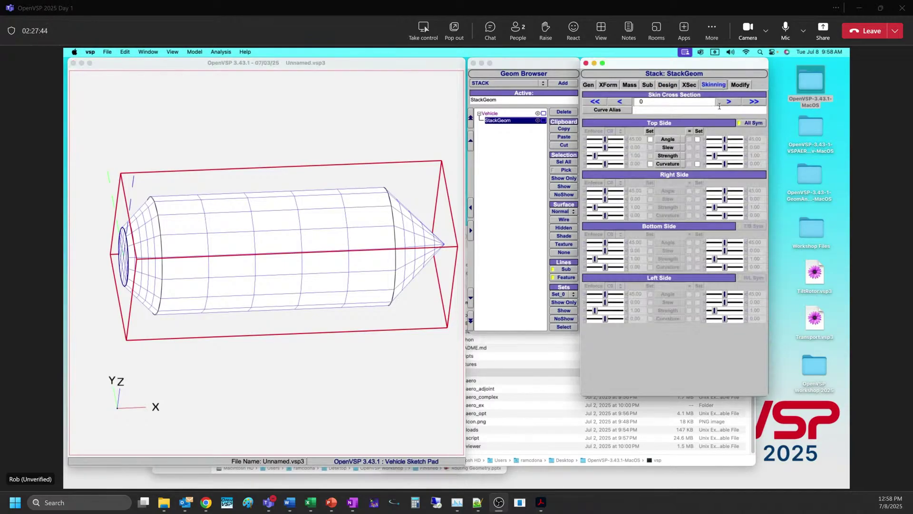
click(729, 101)
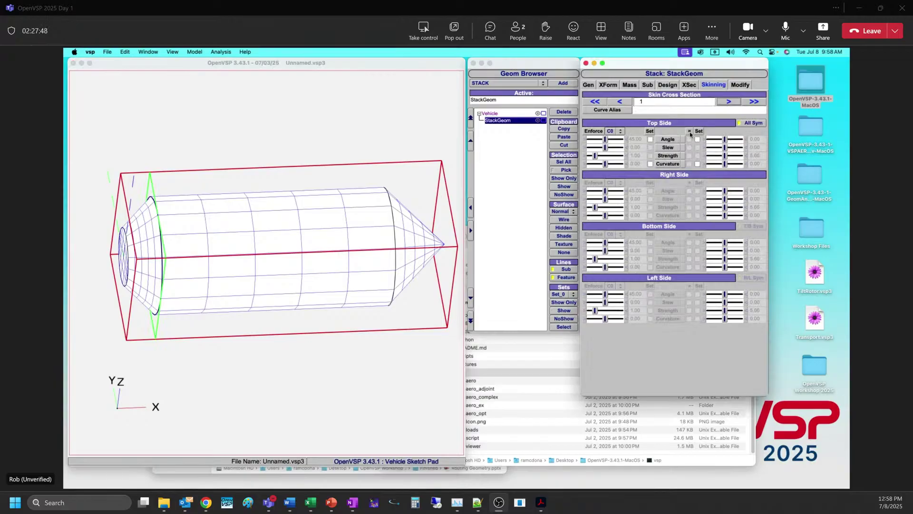
click(650, 140)
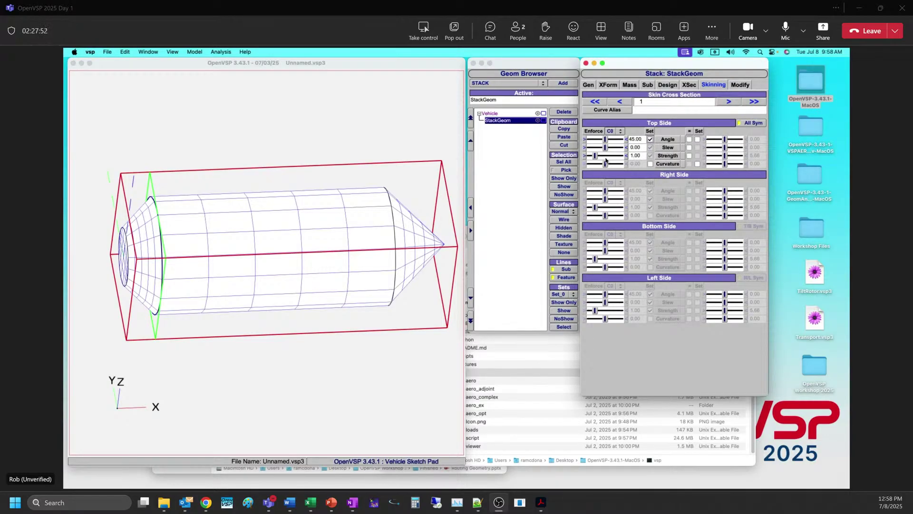
drag(596, 156, 592, 156)
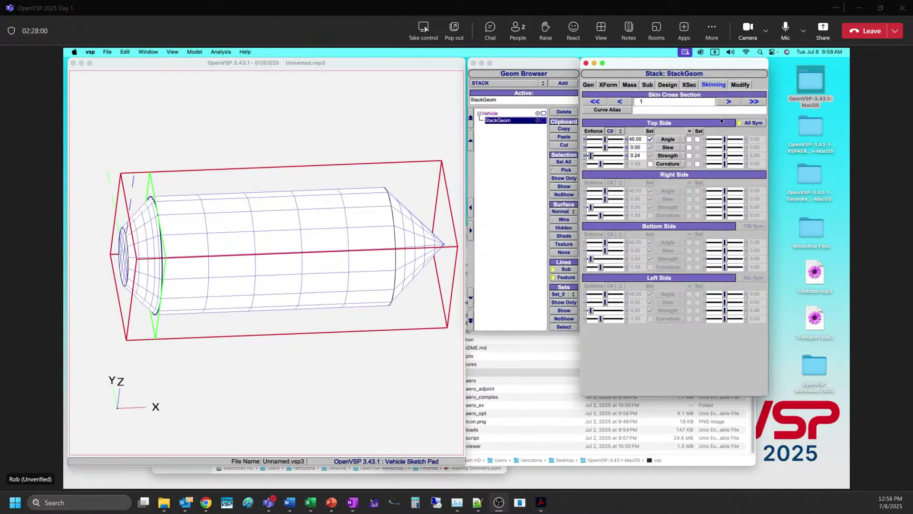
- Enforce the other side's set values and set strengths to 10 and 0.25
click(698, 140)
drag(725, 156, 740, 157)
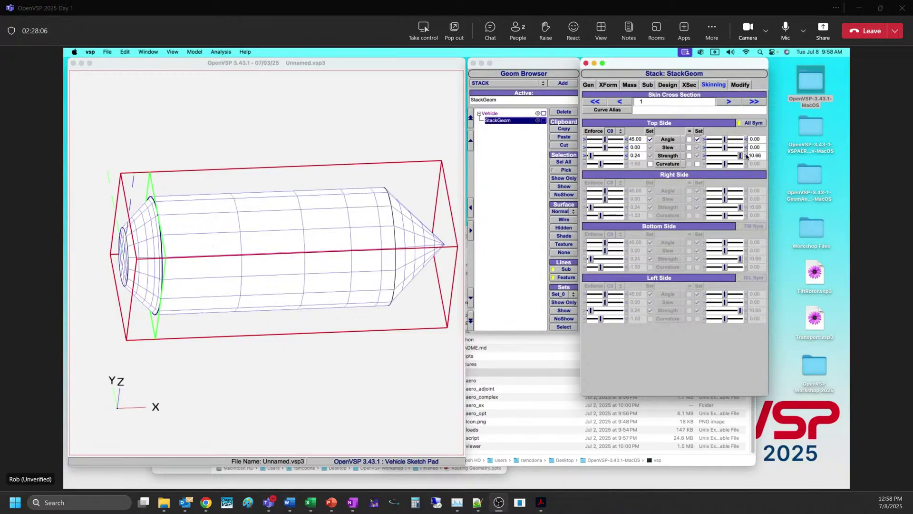
click(746, 156)
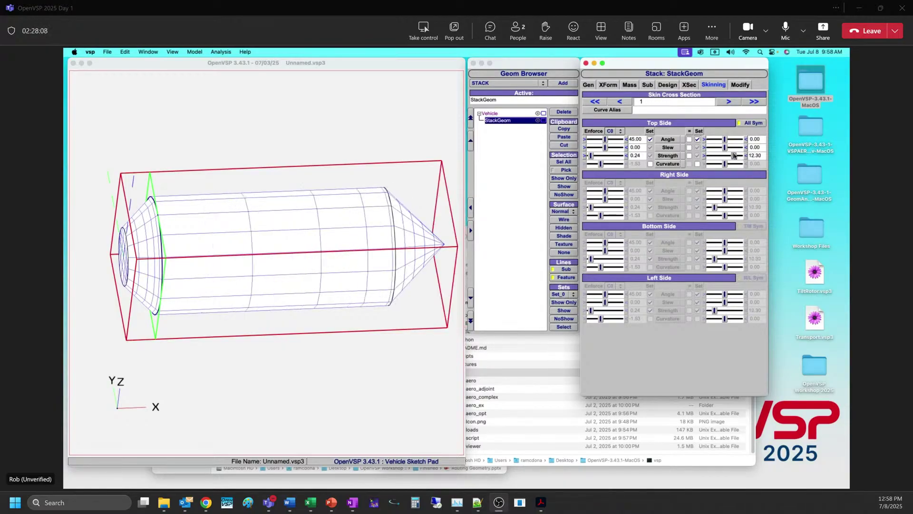
drag(734, 156, 732, 155)
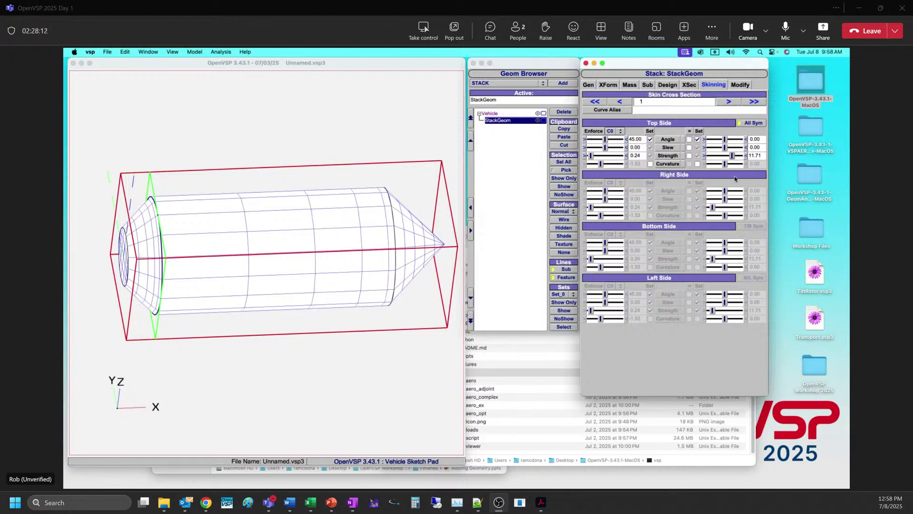
double_click(757, 154)
text(10)
key(Return)
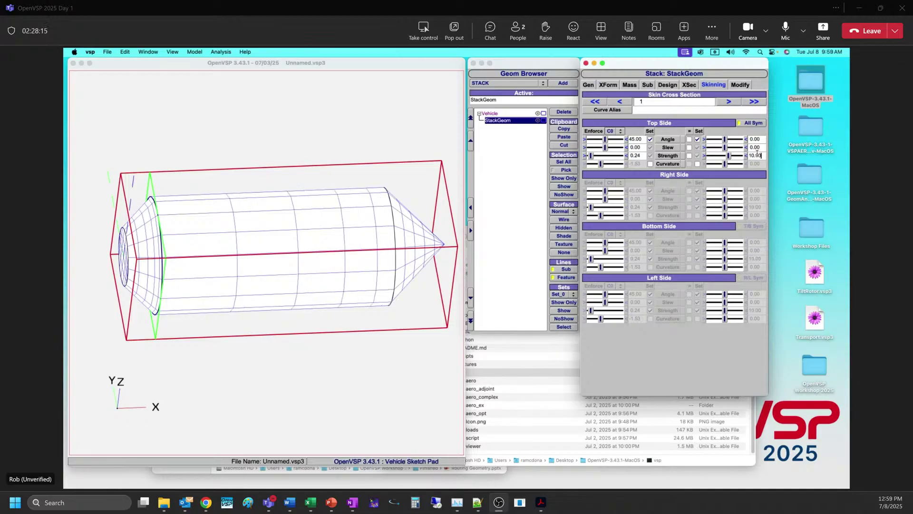
double_click(637, 156)
text(0.25)
- On the XSec tab, set section 1's Fwd. Cluster to 1 and Aft Cluster to 4
click(686, 85)
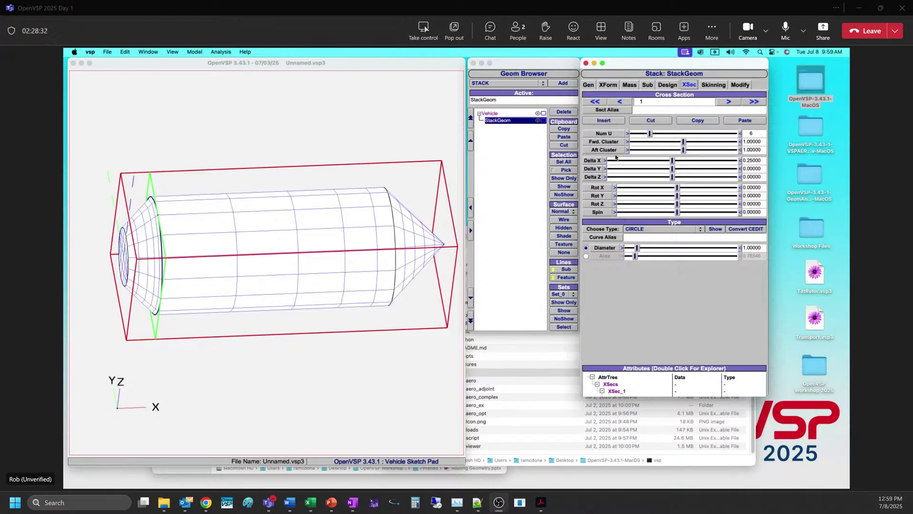
mouse_move(684, 141)
mouse_down()
mouse_move(661, 142)
mouse_move(668, 142)
mouse_up()
double_click(764, 139)
text(1)
key(Tab)
drag(684, 149, 737, 161)
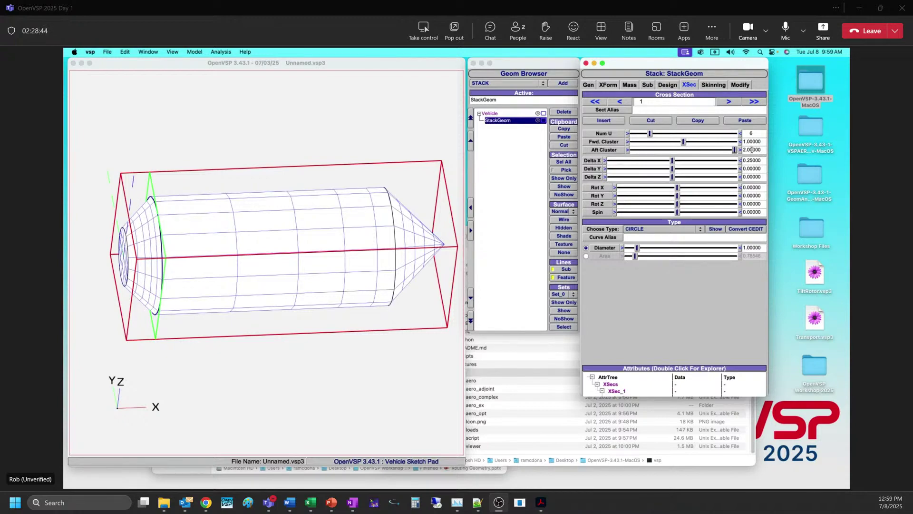
double_click(752, 150)
text(4)
key(Return)
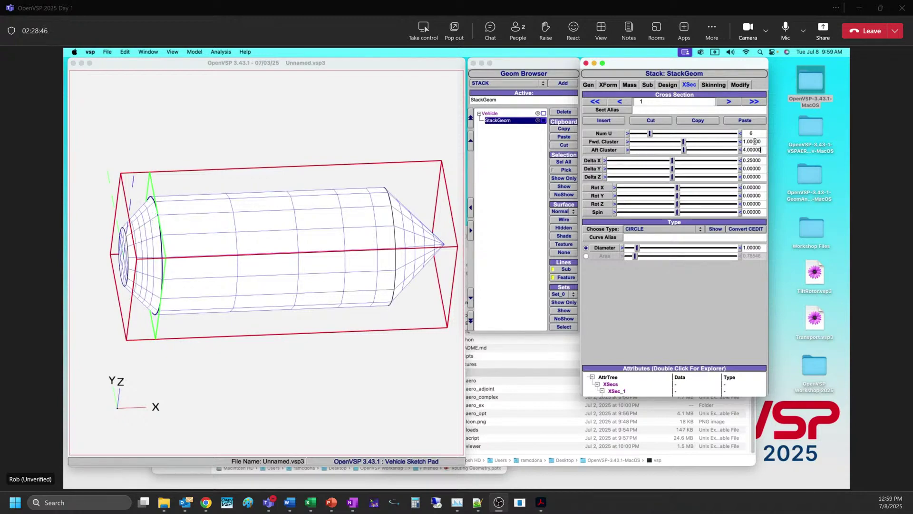
drag(210, 285, 163, 255)
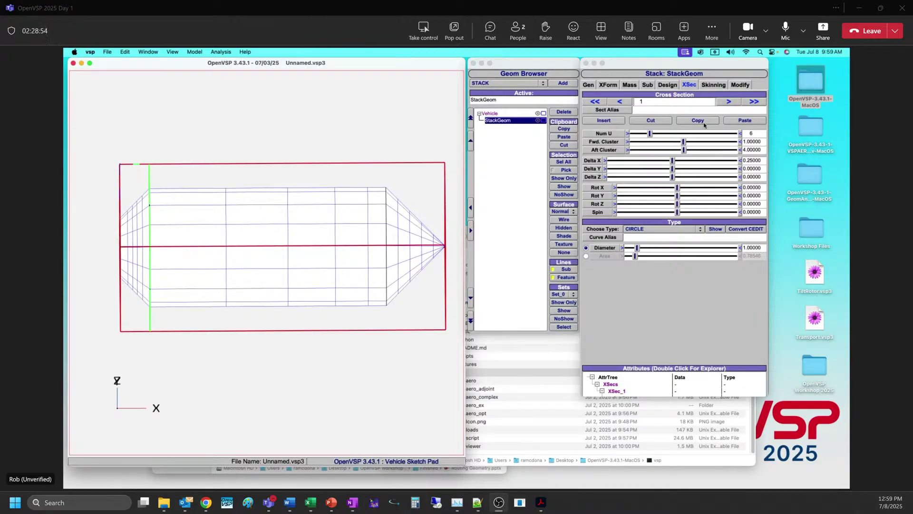
- On XSec 2, set Fwd. Cluster to 0.35350 (starting from 0.1) and Num U to 23
click(728, 102)
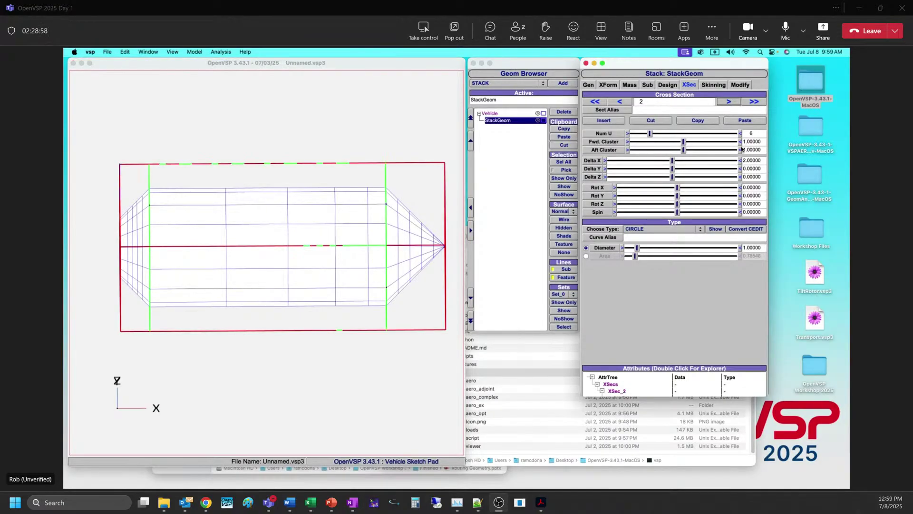
triple_click(751, 142)
text(0.1)
key(Return)
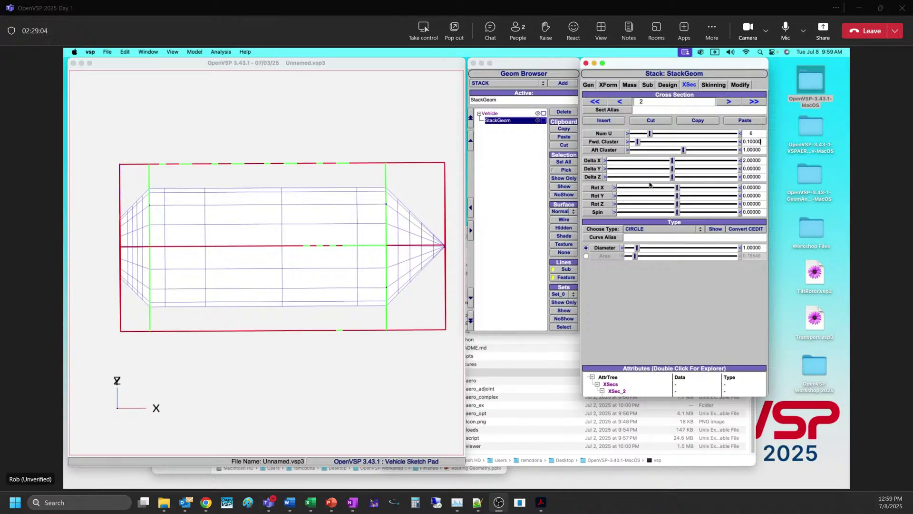
mouse_move(638, 142)
mouse_down()
mouse_move(658, 142)
mouse_move(652, 147)
mouse_up()
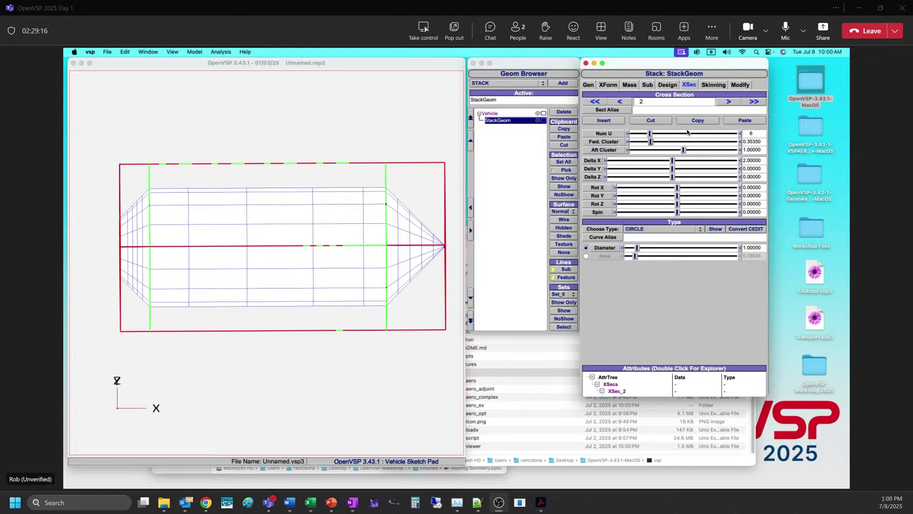
drag(650, 133, 723, 145)
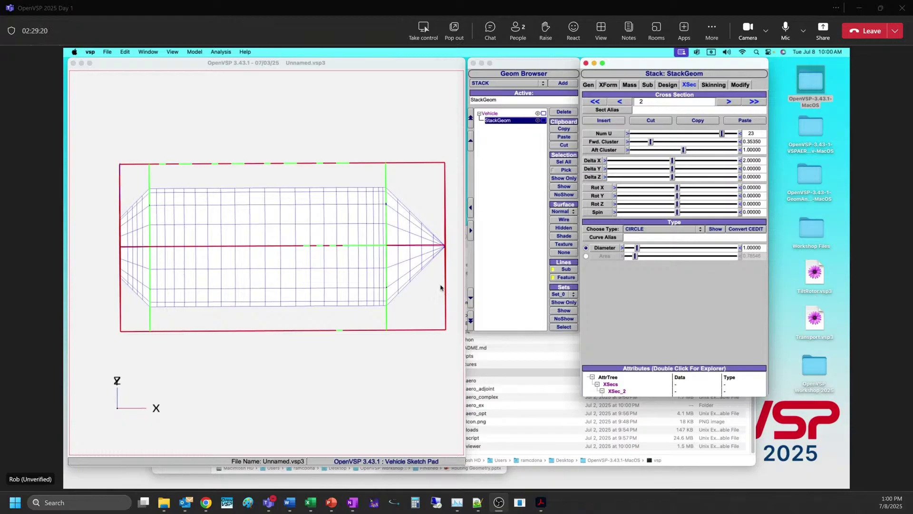